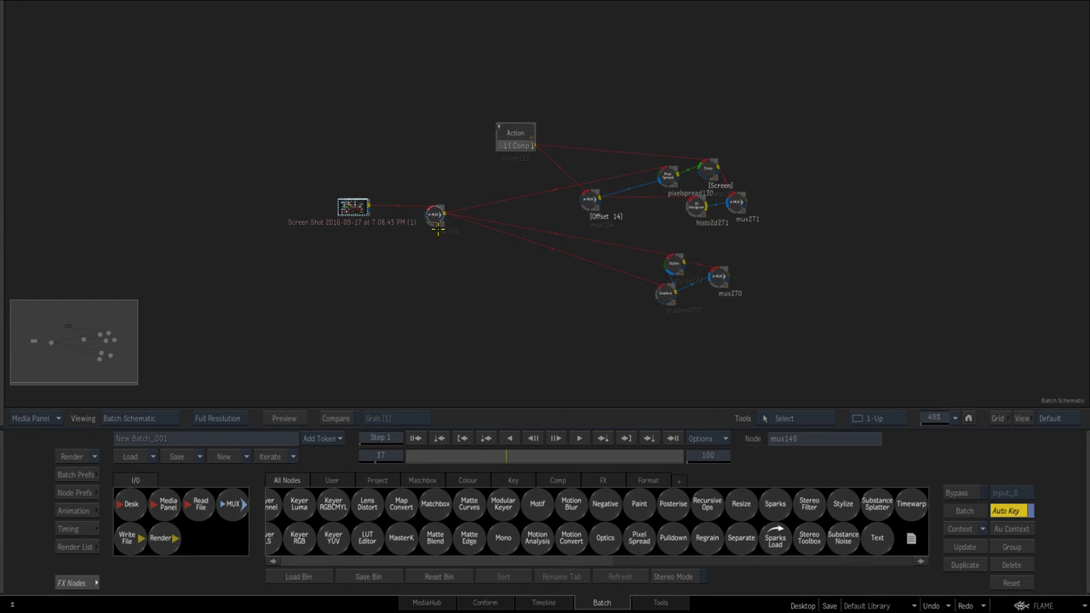
# - Examine the schematic's two effect branches from the screenshot clip and mux149 through to mux271 and mux270
pyautogui.moveTo(438, 235)
pyautogui.mouseDown()
pyautogui.moveTo(426, 247)
pyautogui.moveTo(428, 226)
pyautogui.mouseUp()
pyautogui.moveTo(547, 326); pyautogui.dragTo(506, 326)
pyautogui.moveTo(388, 227); pyautogui.dragTo(386, 228)
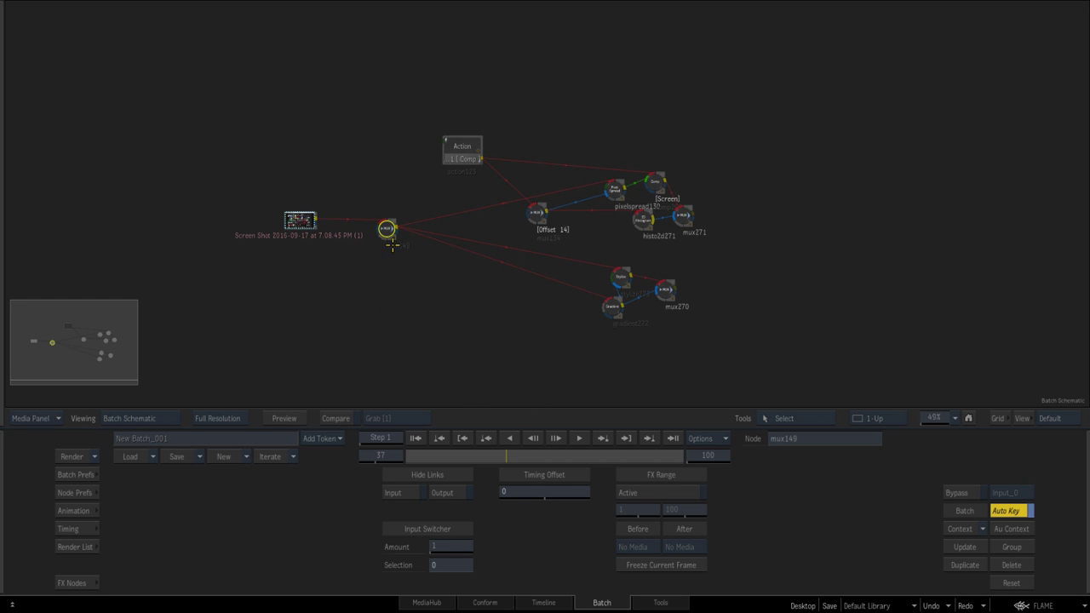
pyautogui.moveTo(441, 285); pyautogui.dragTo(415, 285)
pyautogui.moveTo(364, 225); pyautogui.dragTo(372, 225)
pyautogui.moveTo(476, 294); pyautogui.dragTo(408, 285)
pyautogui.moveTo(587, 205); pyautogui.dragTo(604, 207)
pyautogui.moveTo(558, 172); pyautogui.dragTo(564, 169)
pyautogui.moveTo(519, 178); pyautogui.dragTo(590, 209)
pyautogui.click(437, 199)
pyautogui.moveTo(572, 167); pyautogui.dragTo(569, 165)
pyautogui.click(590, 207)
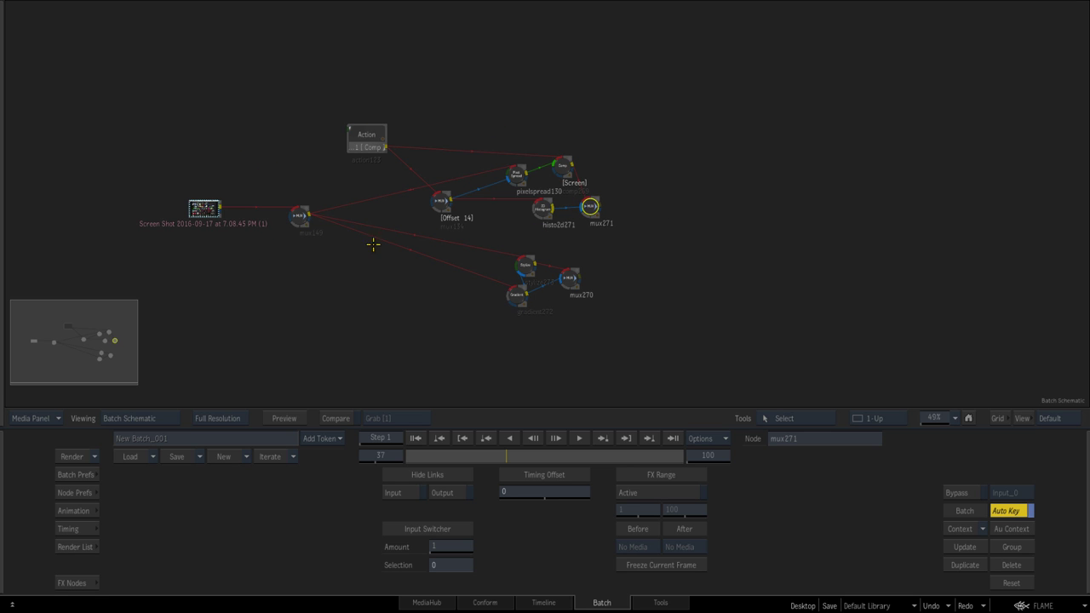
pyautogui.moveTo(591, 212); pyautogui.dragTo(594, 213)
# - Switch to a 2-Up layout with the schematic beside the result, and view the outputs of mux270 and mux271
pyautogui.hotkey('alt', '2')
pyautogui.press('f')
pyautogui.moveTo(455, 262); pyautogui.dragTo(241, 175)
pyautogui.moveTo(420, 240); pyautogui.dragTo(397, 236)
pyautogui.click(383, 296)
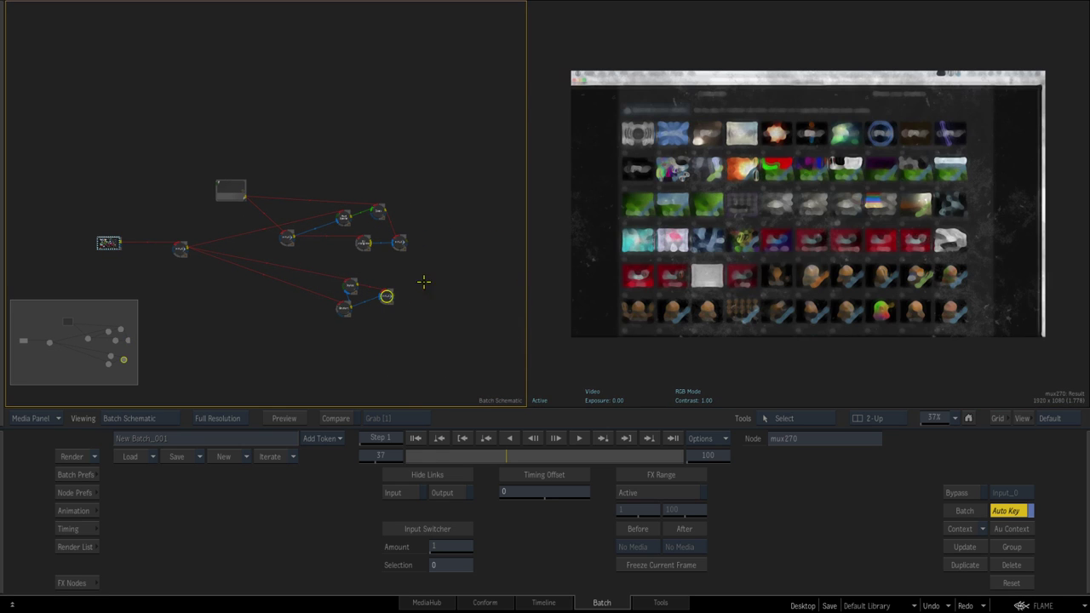
pyautogui.scroll(2, 393, 228)
pyautogui.click(401, 221)
pyautogui.click(388, 284)
pyautogui.moveTo(421, 225); pyautogui.dragTo(436, 215)
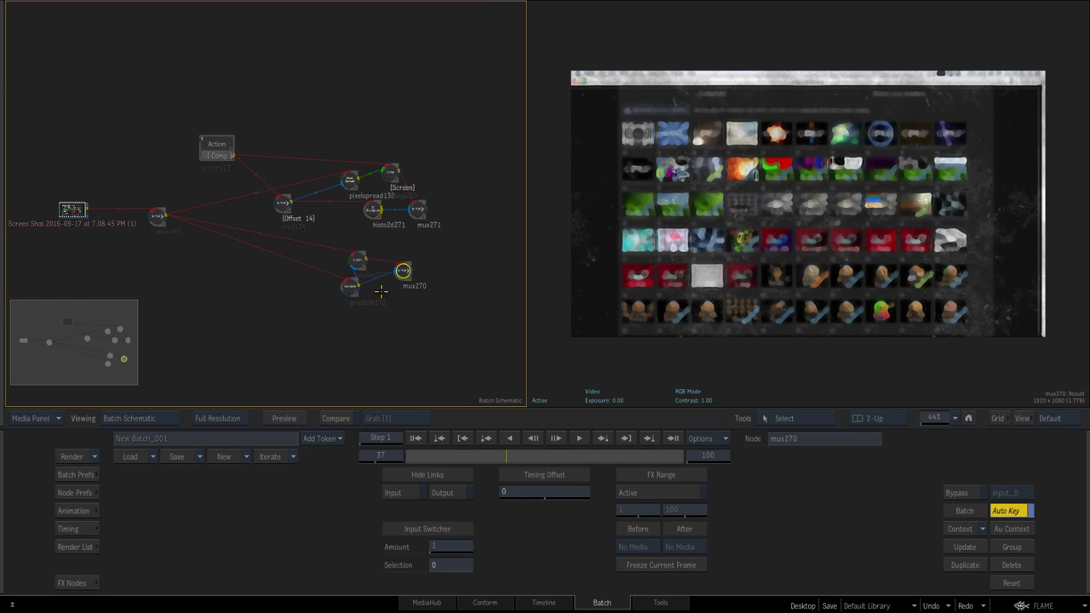
pyautogui.click(417, 209)
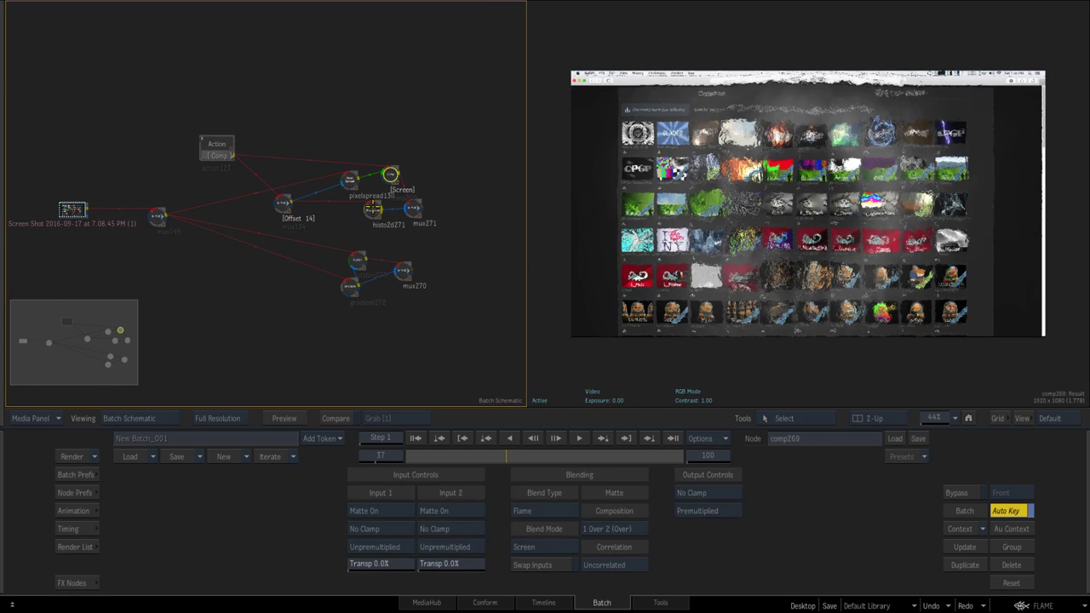
# - Compare the stylized result of mux270 with the pixel-spread result of mux271 by viewing them alternately
pyautogui.click(358, 260)
pyautogui.click(407, 270)
pyautogui.moveTo(413, 310); pyautogui.dragTo(388, 301)
pyautogui.click(388, 201)
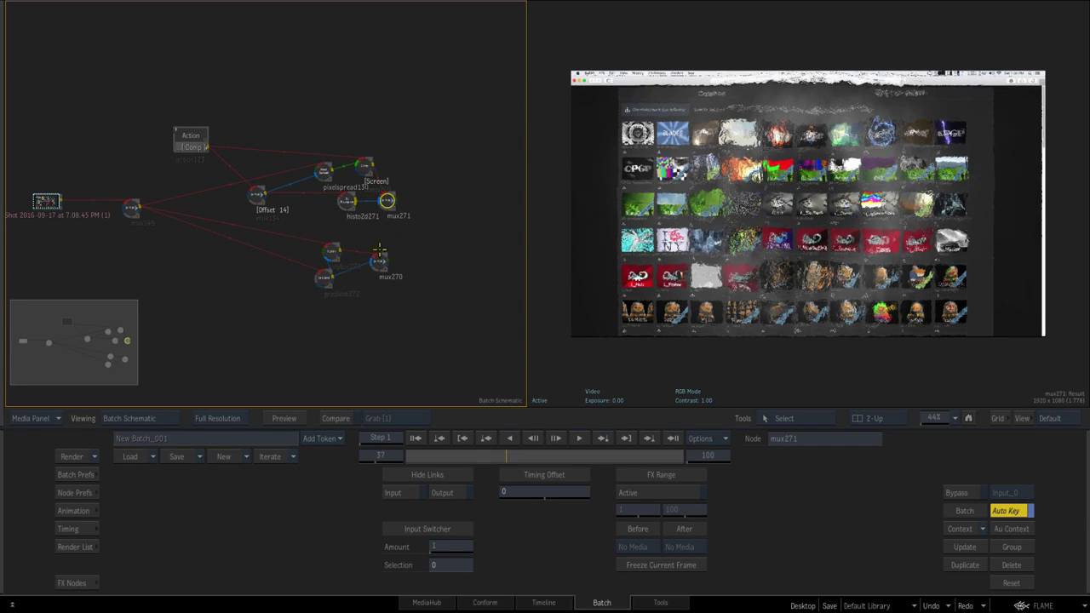
pyautogui.moveTo(394, 272); pyautogui.dragTo(369, 250)
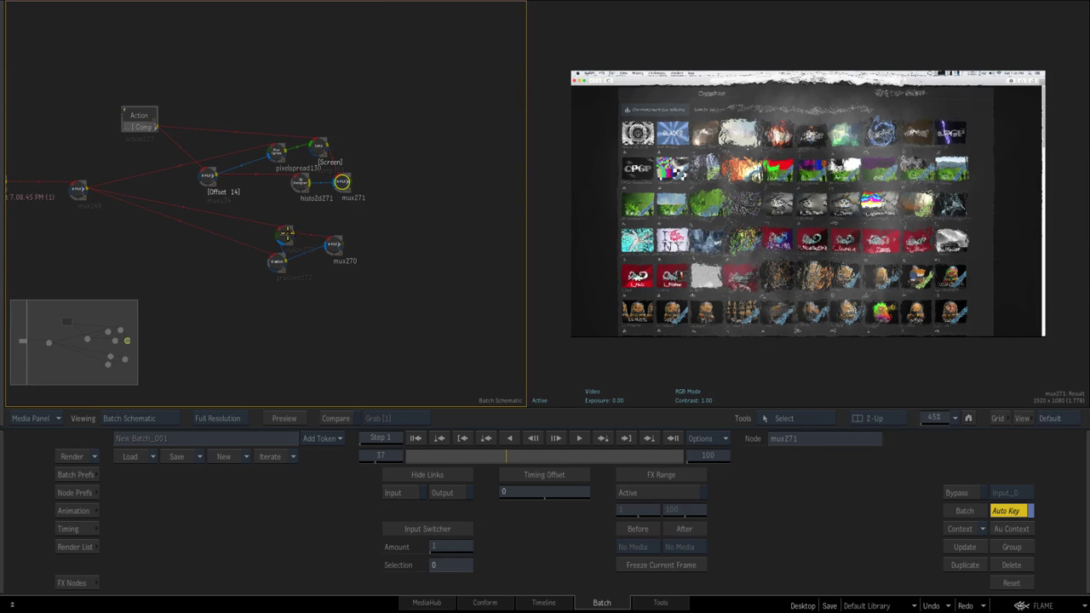
pyautogui.click(303, 229)
pyautogui.click(331, 244)
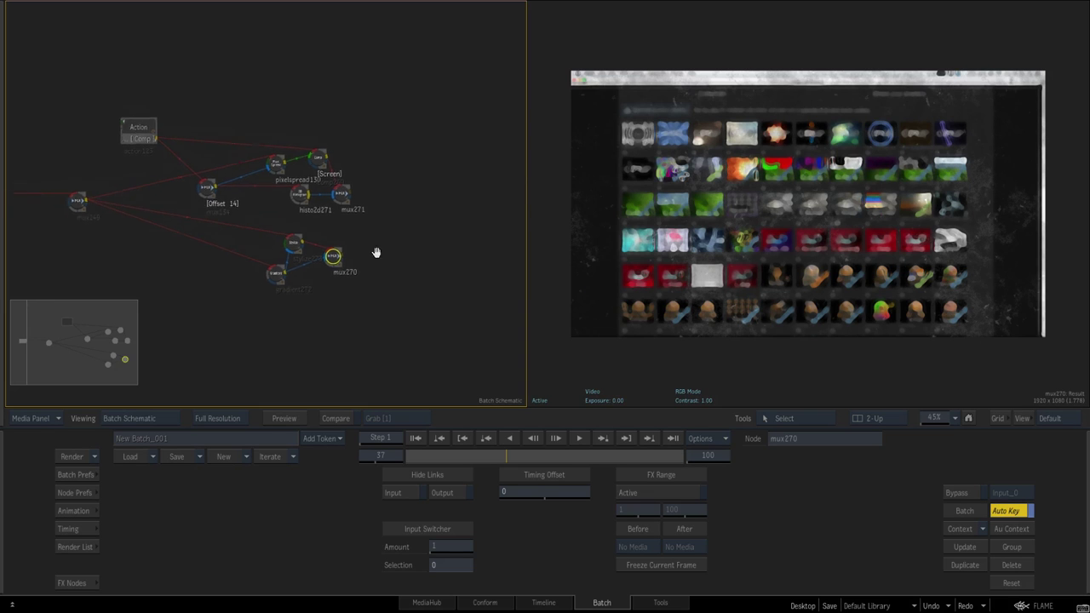
pyautogui.click(289, 191)
pyautogui.click(339, 192)
pyautogui.click(321, 253)
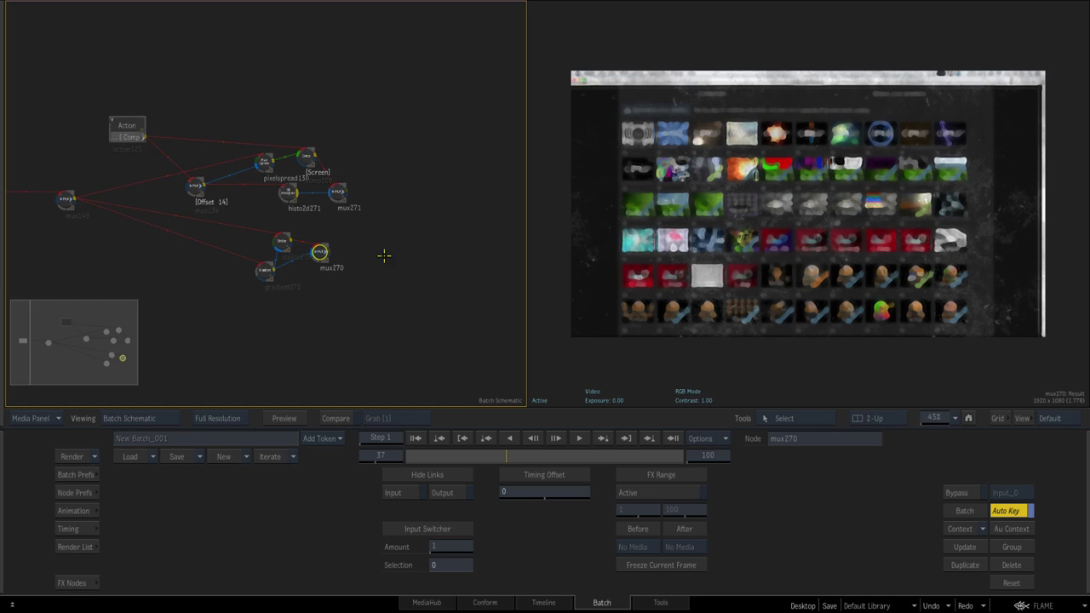
pyautogui.moveTo(412, 256); pyautogui.dragTo(498, 310)
pyautogui.moveTo(397, 216); pyautogui.dragTo(402, 192)
# - Return to the 1-Up schematic, add a MUX node after the two branches, and set its Input Switcher amount to 3
pyautogui.moveTo(29, 498)
pyautogui.hotkey('alt', '1')
pyautogui.moveTo(541, 352); pyautogui.dragTo(443, 338)
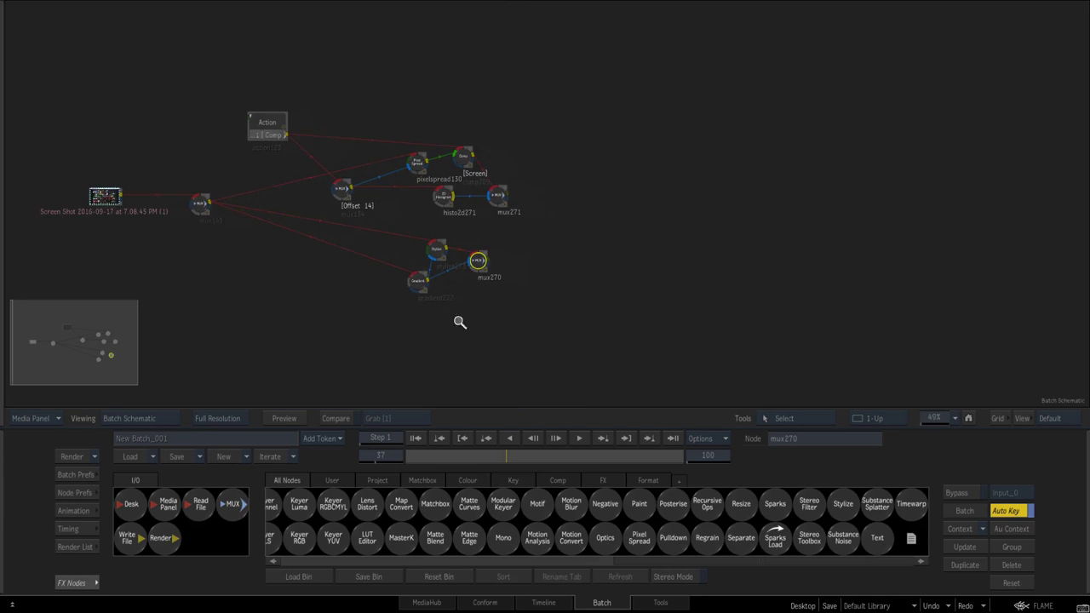
pyautogui.moveTo(232, 503); pyautogui.dragTo(586, 205)
pyautogui.click(586, 216)
pyautogui.click(587, 223)
pyautogui.moveTo(549, 247); pyautogui.dragTo(588, 203)
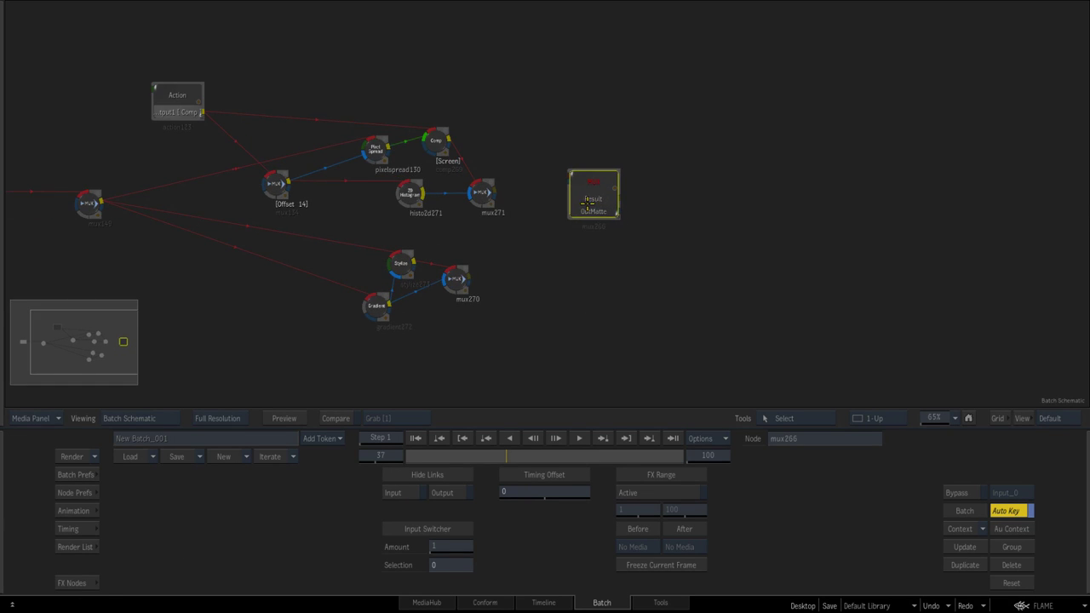
pyautogui.click(435, 545)
pyautogui.write('3')
pyautogui.press('Return')
# - Connect mux271 and mux270 to the new MUX, and add a Comp node fed by its result and matte over mux149
pyautogui.scroll(2, 567, 284)
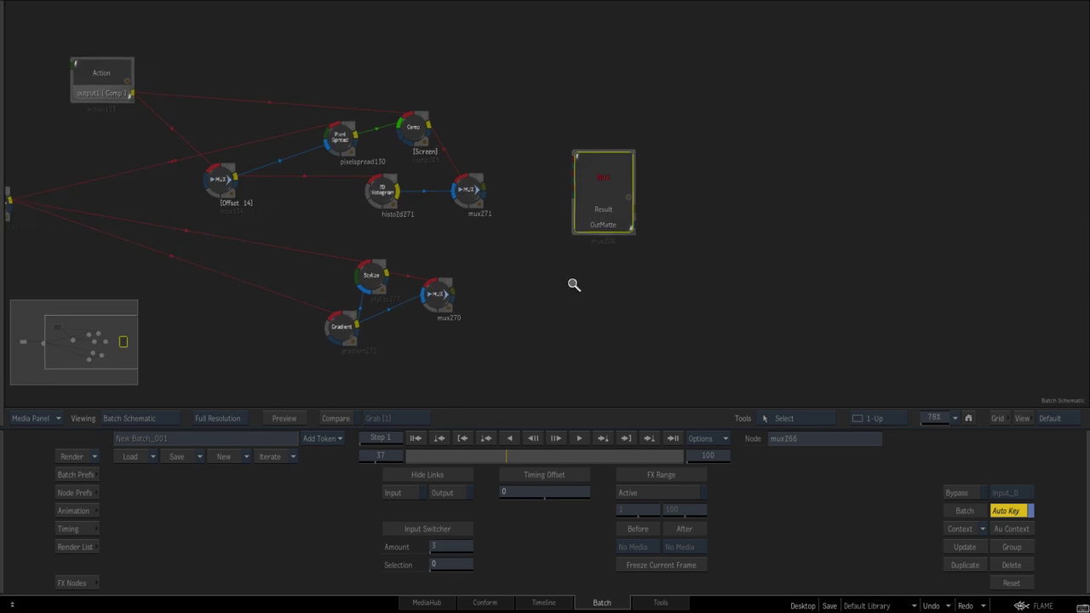
pyautogui.moveTo(603, 202); pyautogui.dragTo(409, 362)
pyautogui.moveTo(288, 611)
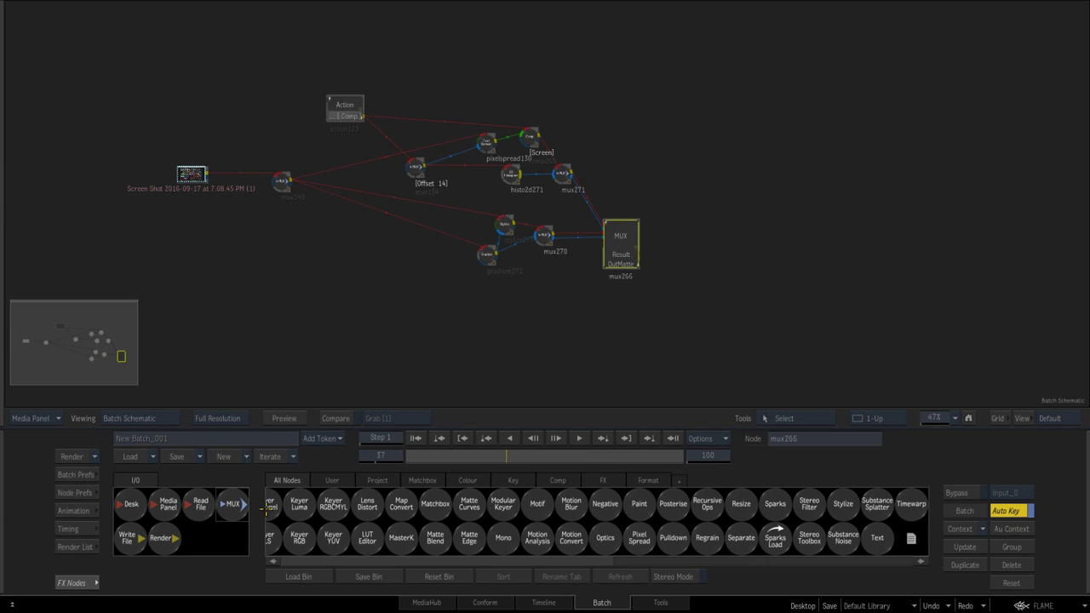
pyautogui.press('c')
pyautogui.moveTo(590, 537); pyautogui.dragTo(688, 248)
pyautogui.click(618, 238)
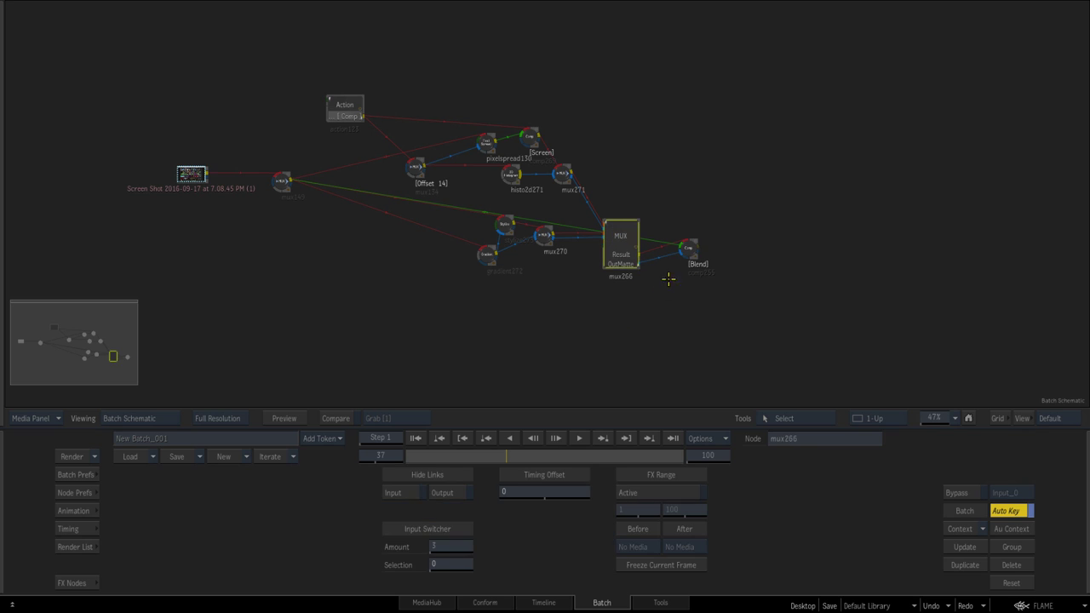
# - Set the new Comp node as Context 1 and view that context with the three-input MUX selected
pyautogui.rightClick(688, 247)
pyautogui.moveTo(731, 411)
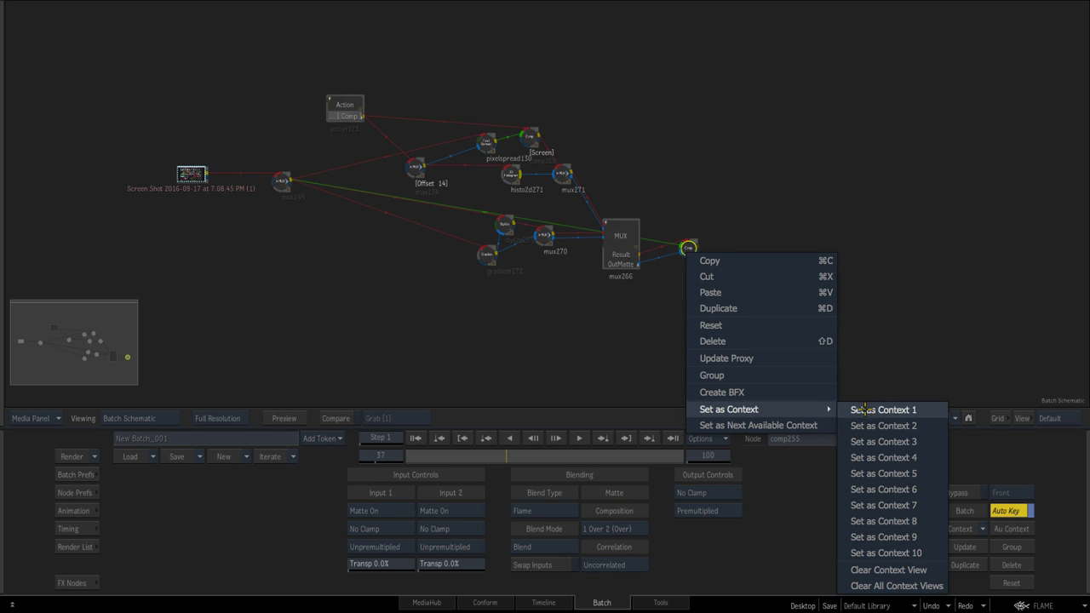
pyautogui.click(866, 410)
pyautogui.click(624, 254)
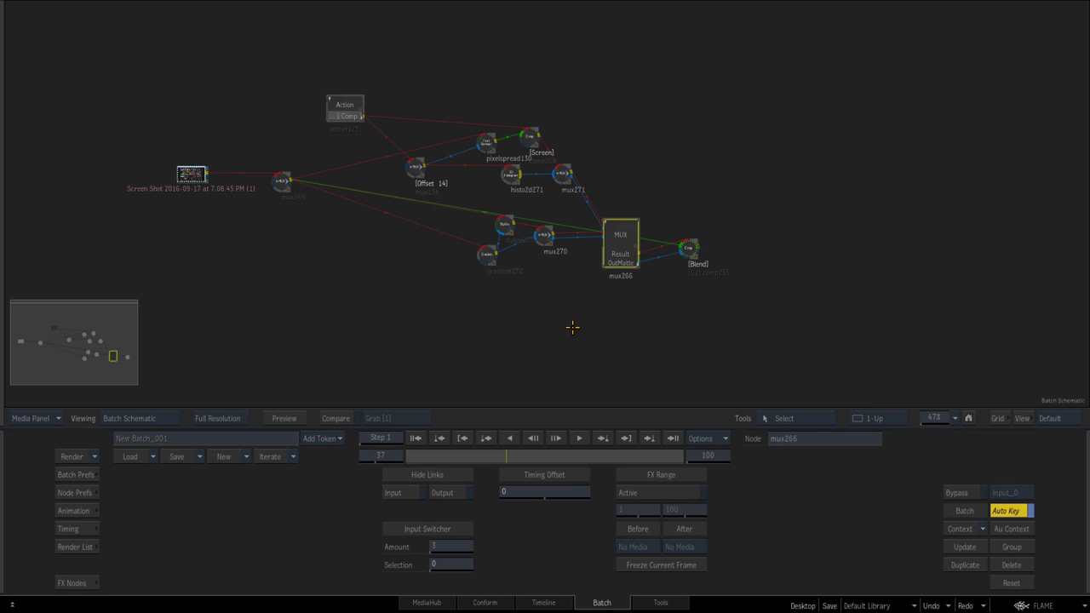
pyautogui.press('1')
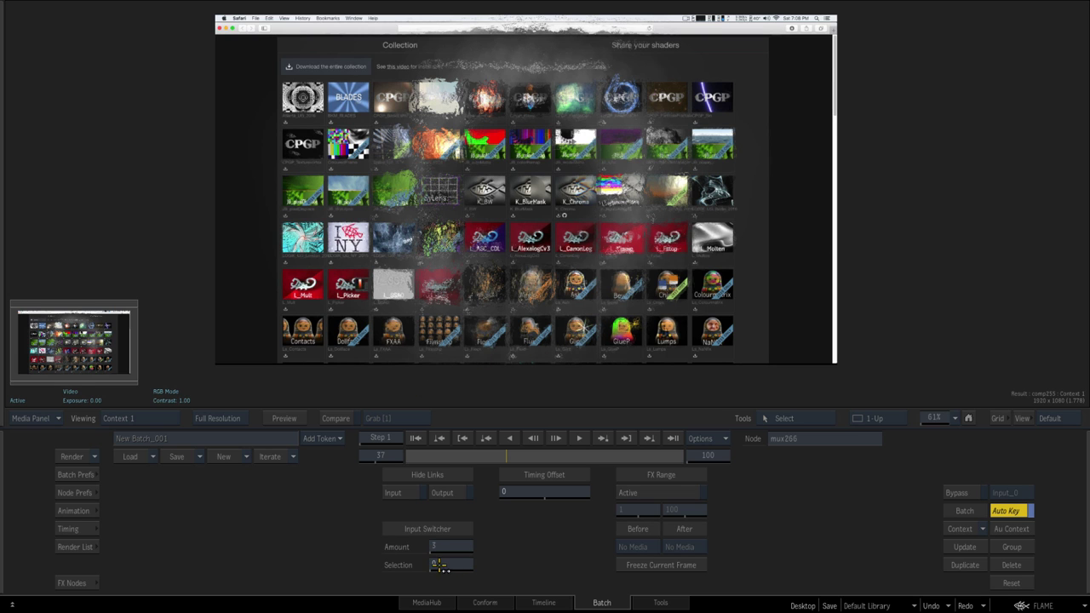
# - Toggle the MUX's input selection between 0 and 1 to compare both effects through Context 1
pyautogui.click(441, 565)
pyautogui.press('Up')
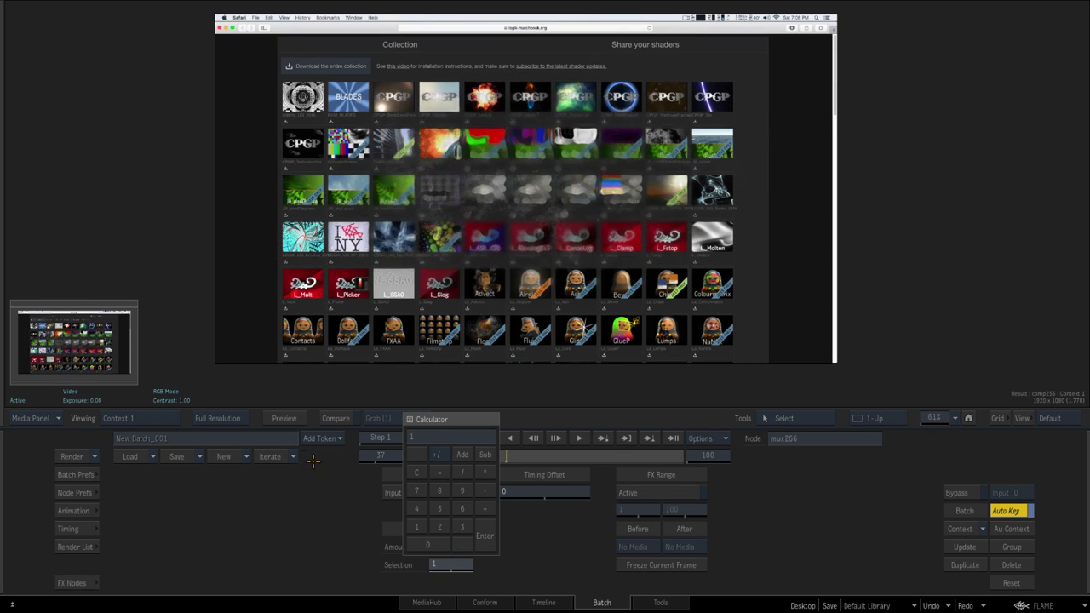
pyautogui.press('Down')
pyautogui.press('Up')
pyautogui.press('Down')
pyautogui.press('Up')
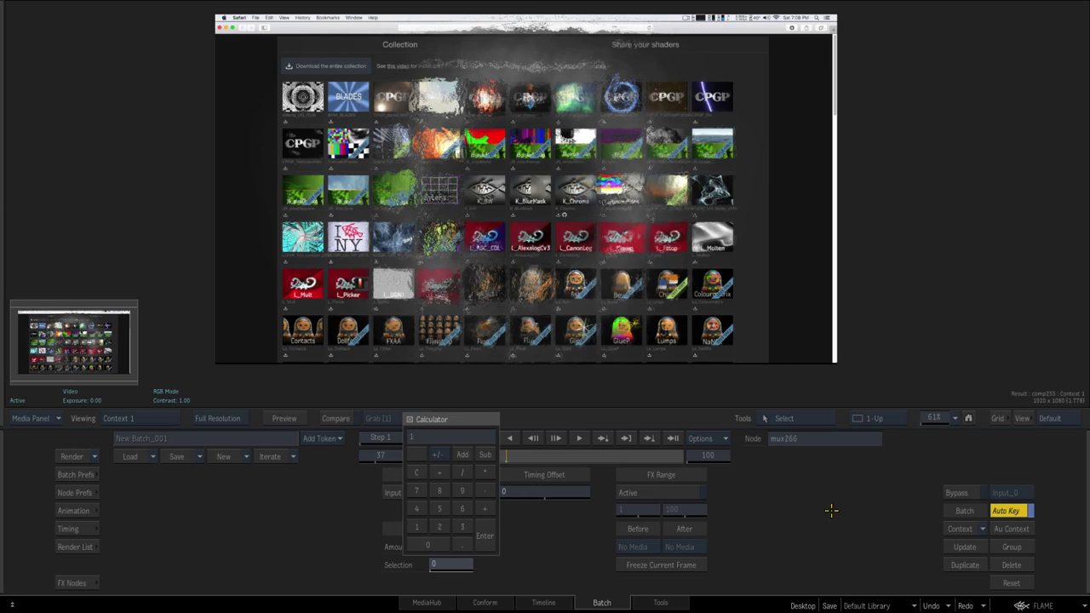
pyautogui.click(806, 516)
# - Return to the schematic and move the Blend Comp node farther from the three-input MUX
pyautogui.moveTo(603, 269); pyautogui.dragTo(579, 301)
pyautogui.press('Escape')
pyautogui.click(698, 241)
pyautogui.moveTo(710, 240); pyautogui.dragTo(746, 234)
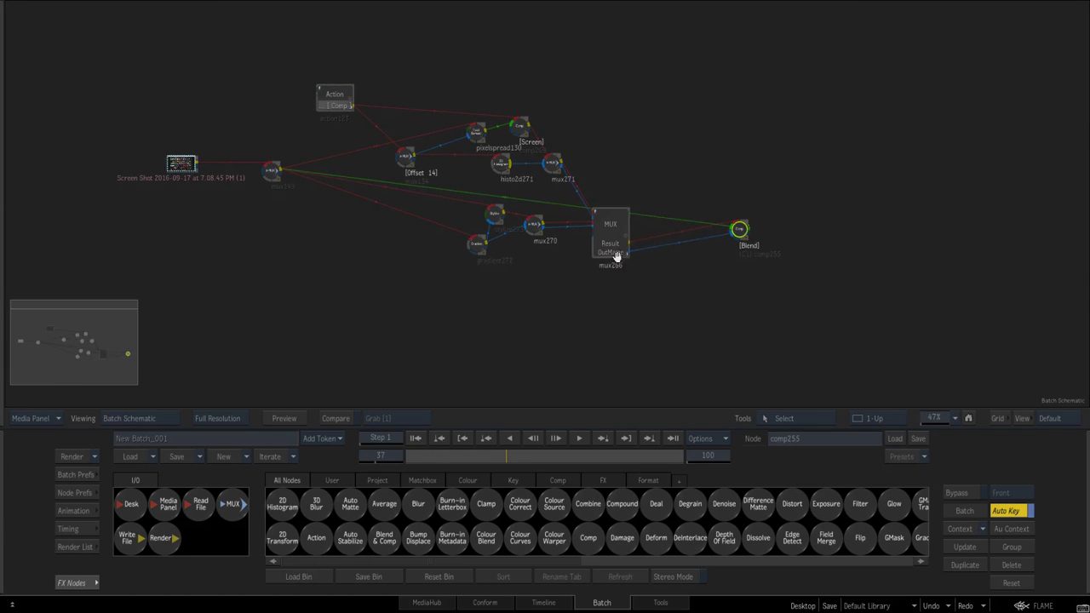
pyautogui.moveTo(610, 248); pyautogui.dragTo(547, 266)
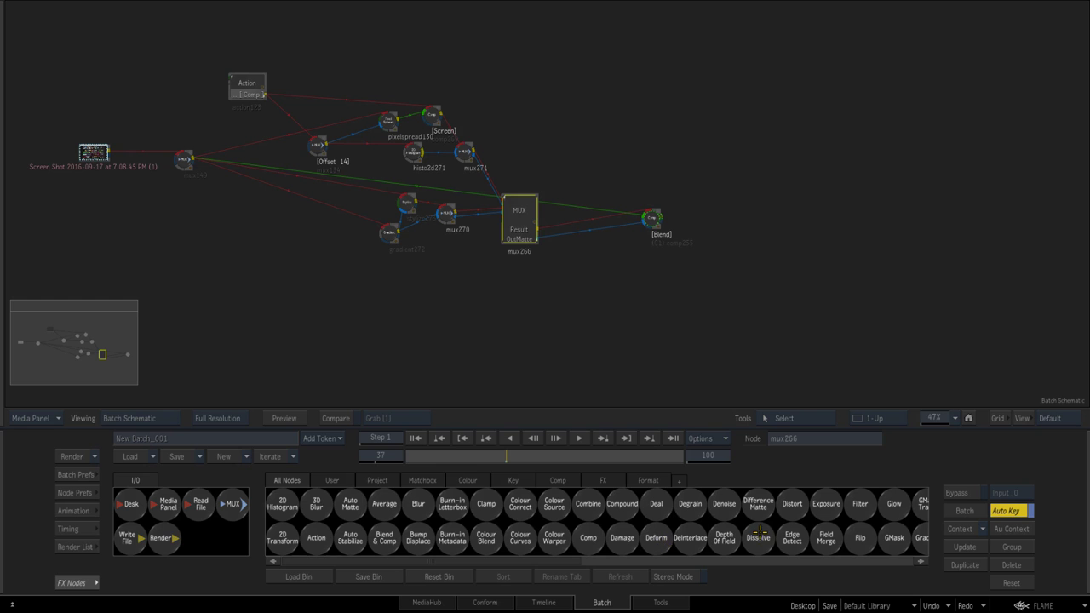
# - Add a Substance Noise node with the Gauss_Spots preset below the branches and connect it to the MUX's third front and matte inputs
pyautogui.hscroll(5, 759, 533)
pyautogui.moveTo(840, 540); pyautogui.dragTo(304, 284)
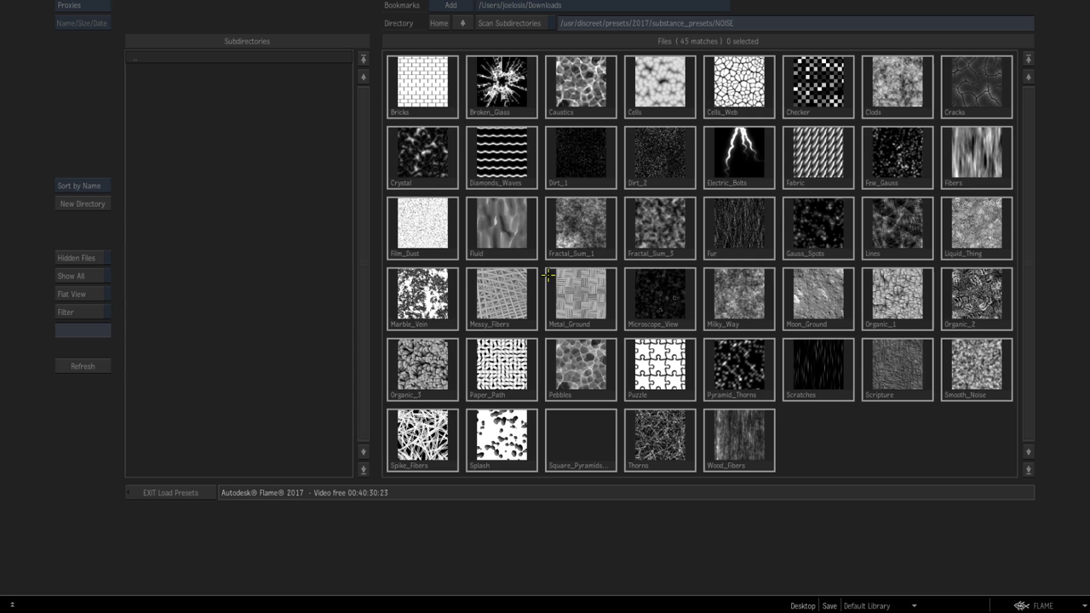
pyautogui.click(757, 245)
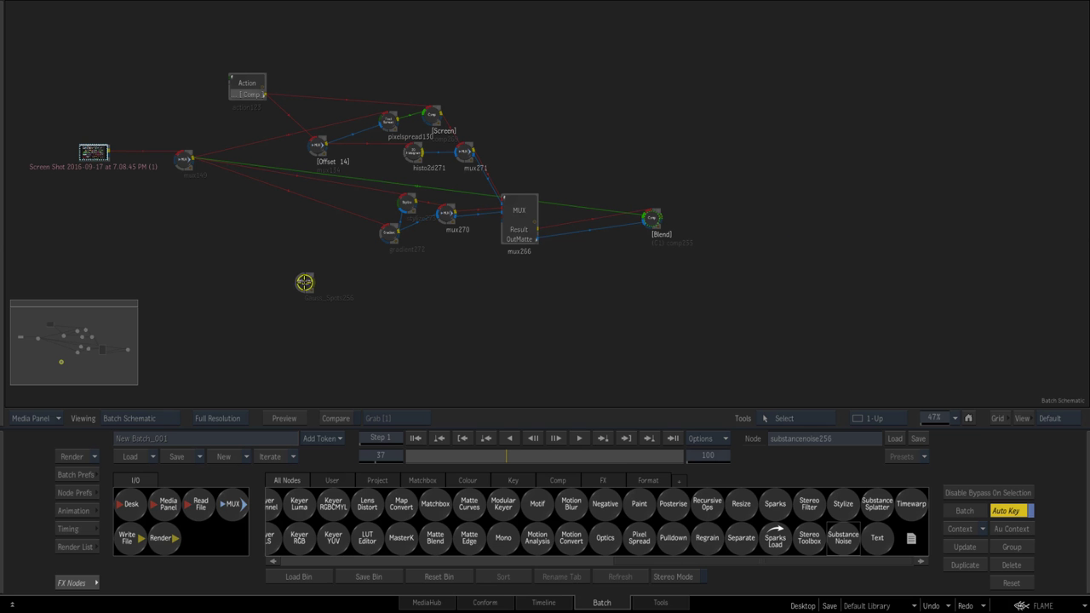
pyautogui.click(304, 282)
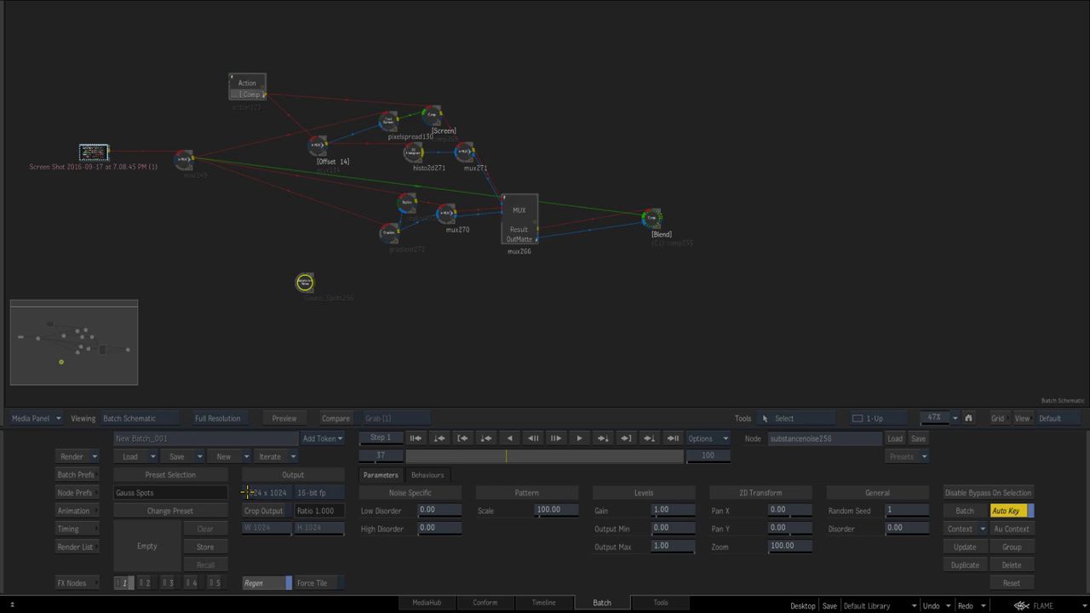
pyautogui.moveTo(392, 323); pyautogui.dragTo(522, 288)
pyautogui.moveTo(614, 208)
pyautogui.mouseDown()
pyautogui.moveTo(626, 236)
pyautogui.moveTo(425, 285)
pyautogui.moveTo(601, 271)
pyautogui.moveTo(429, 277)
pyautogui.moveTo(615, 218)
pyautogui.mouseUp()
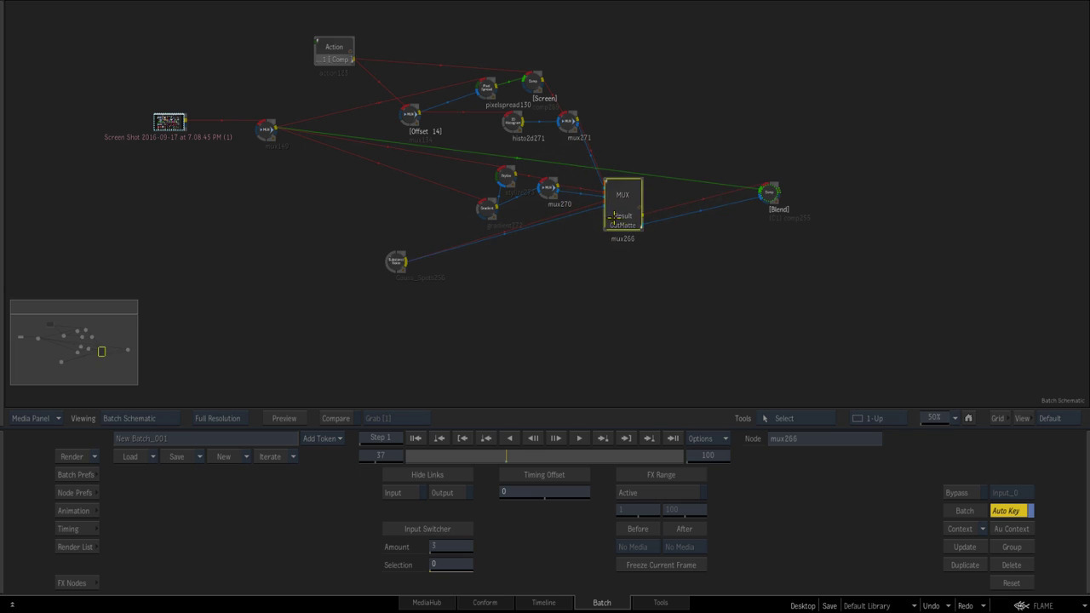
# - Set the MUX's input selection to 2 while viewing Context 1, and check the console messages
pyautogui.click(768, 188)
pyautogui.press('F4')
pyautogui.press('Escape')
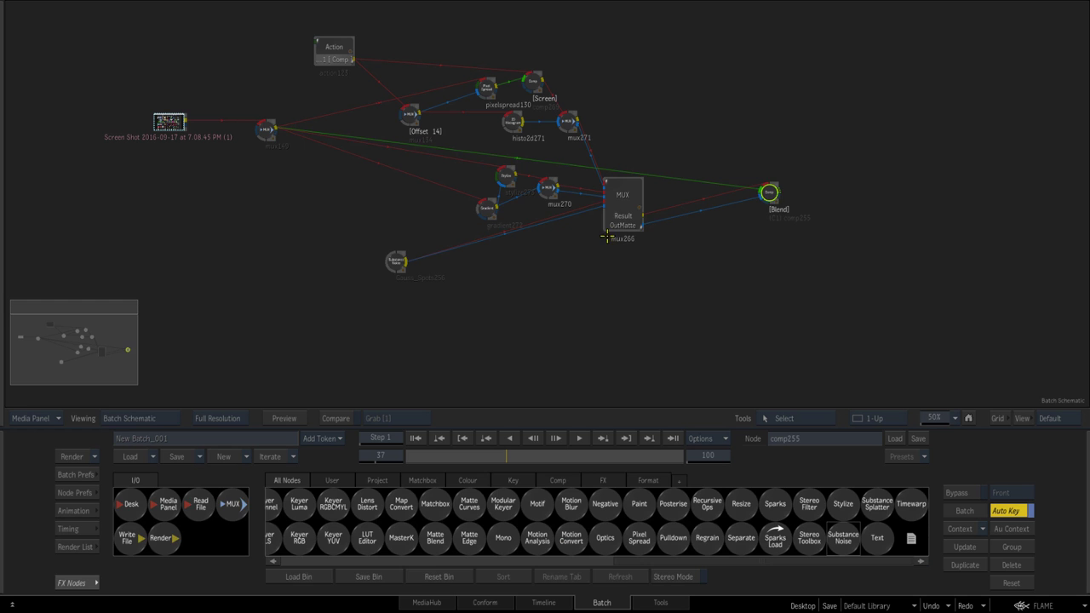
pyautogui.click(605, 225)
pyautogui.press('F1')
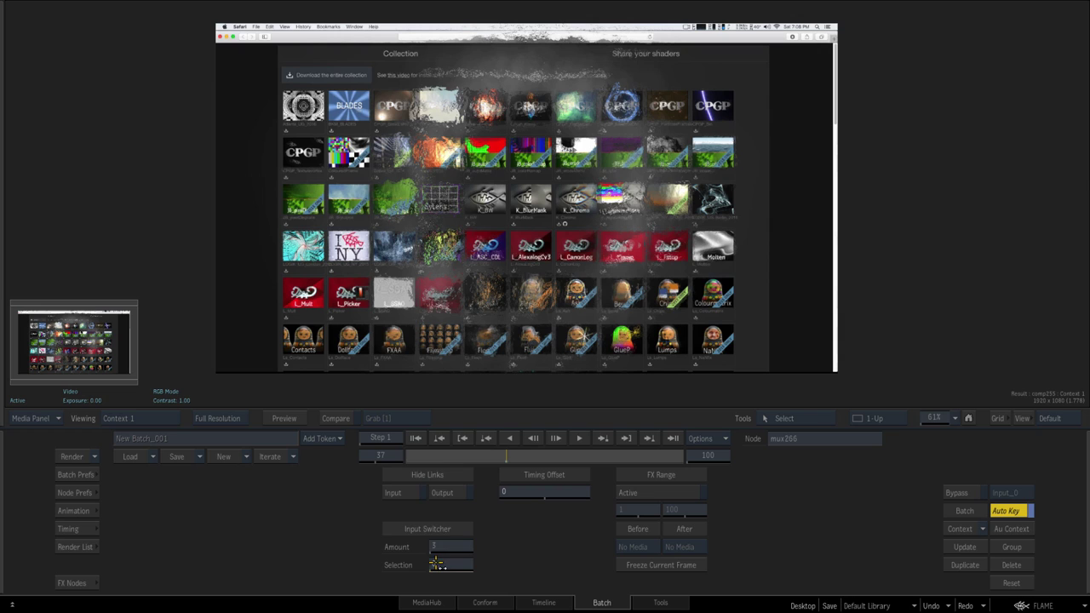
pyautogui.click(437, 565)
pyautogui.write('2')
pyautogui.press('Return')
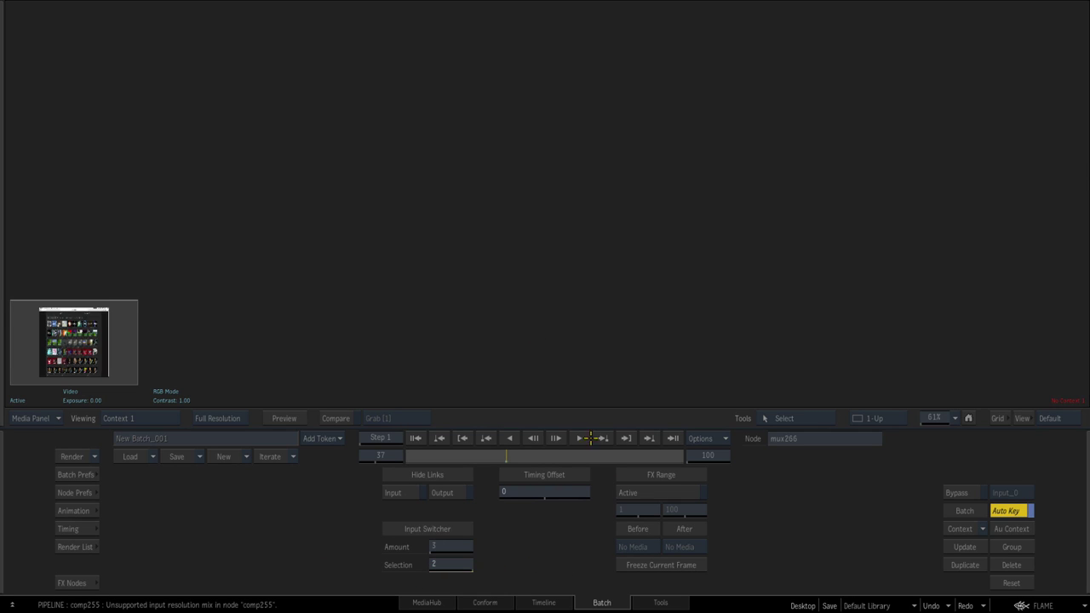
pyautogui.click(12, 607)
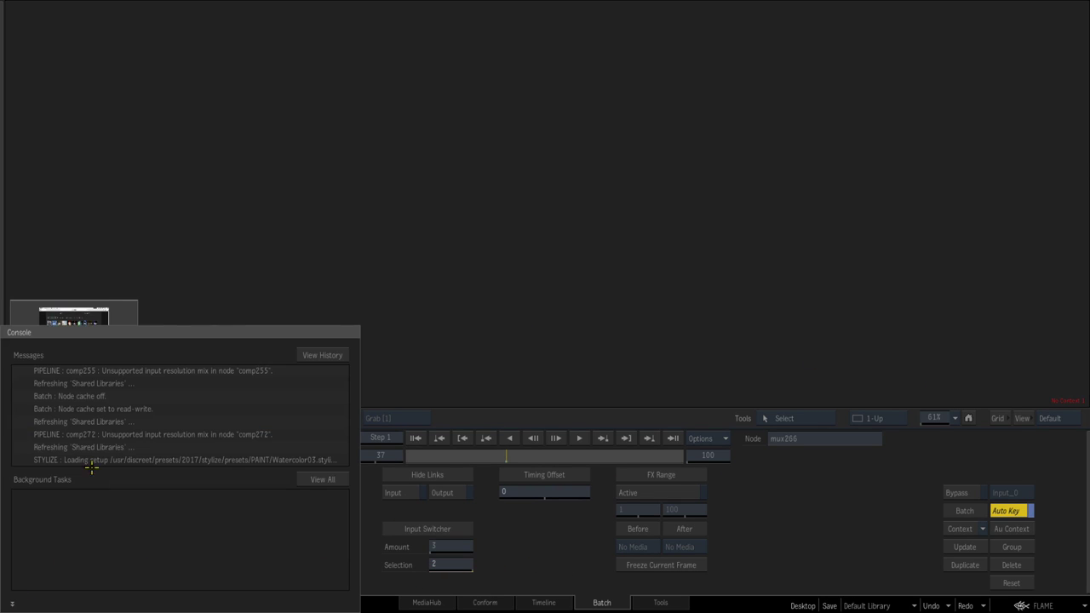
pyautogui.press('Escape')
# - Rearrange the schematic so the Substance Noise node sits beneath the Gradient node, closer to the MUX
pyautogui.moveTo(502, 297); pyautogui.dragTo(539, 307)
pyautogui.moveTo(359, 275); pyautogui.dragTo(507, 262)
pyautogui.moveTo(590, 310); pyautogui.dragTo(662, 202)
pyautogui.moveTo(691, 208); pyautogui.dragTo(652, 222)
pyautogui.click(469, 273)
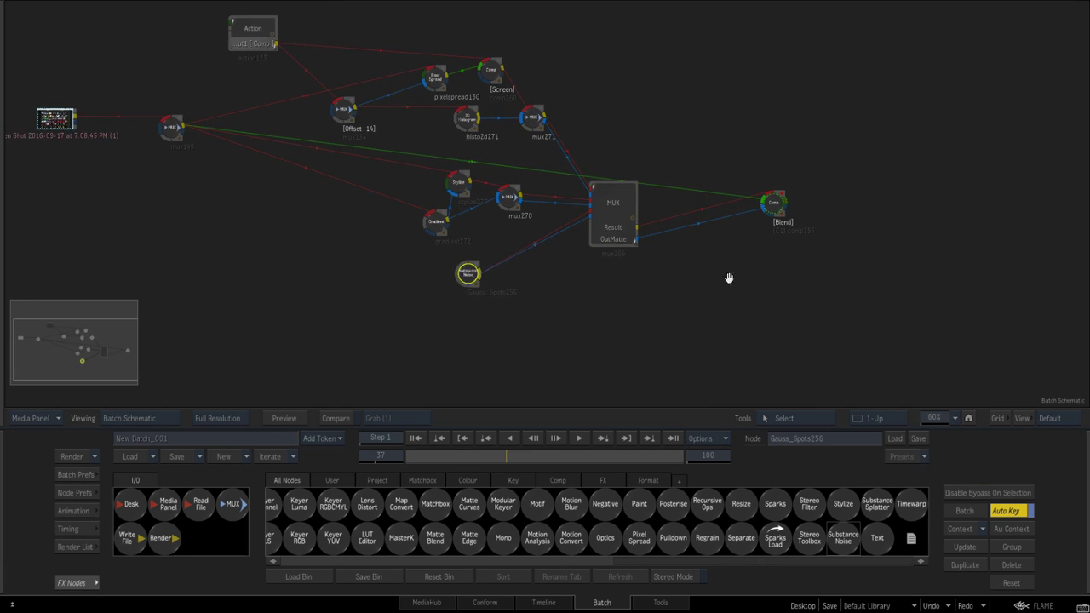
# - Add an Action node below the Comp, with mux149 as its background and the three-input MUX's result and matte as media
pyautogui.moveTo(734, 281); pyautogui.dragTo(641, 274)
pyautogui.press('a')
pyautogui.moveTo(315, 539); pyautogui.dragTo(694, 281)
pyautogui.moveTo(626, 273); pyautogui.dragTo(724, 277)
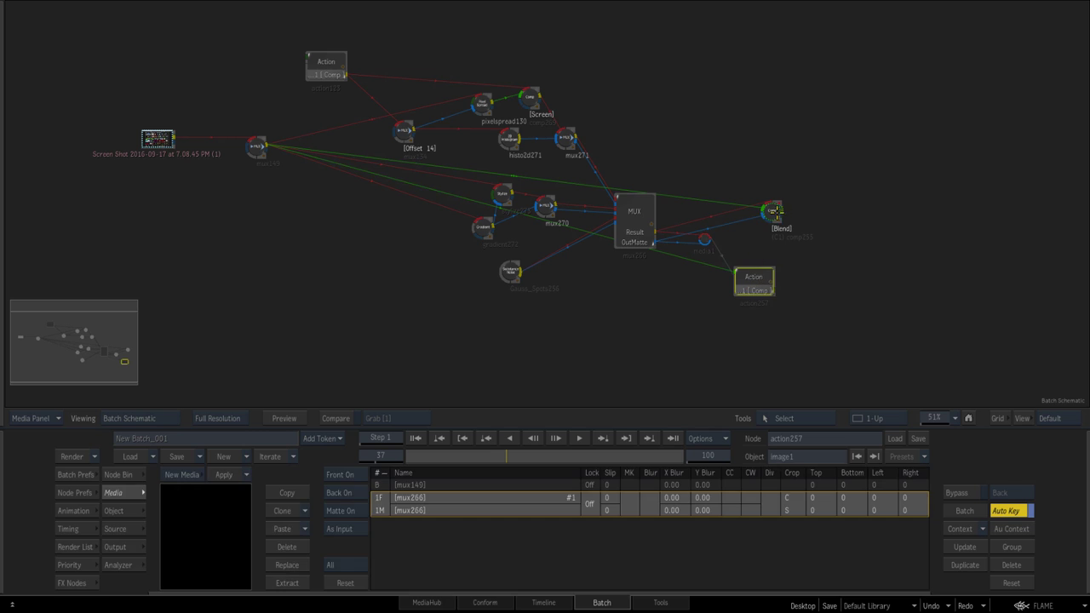
pyautogui.moveTo(769, 210); pyautogui.dragTo(746, 201)
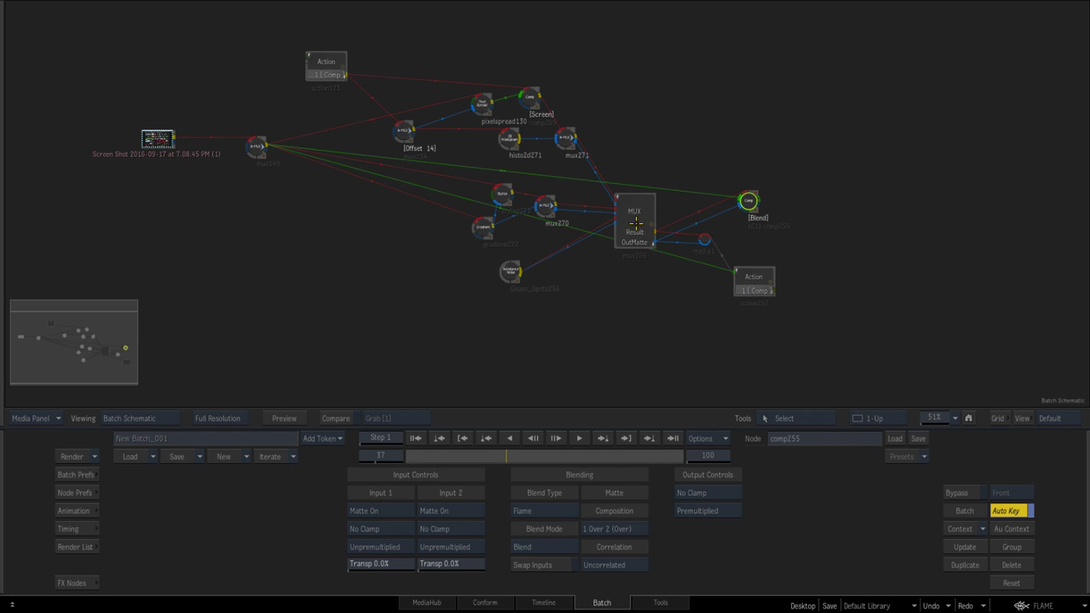
# - Set the new Action node as Context 2 and view that context with the three-input MUX selected
pyautogui.rightClick(750, 284)
pyautogui.moveTo(875, 436)
pyautogui.click(933, 444)
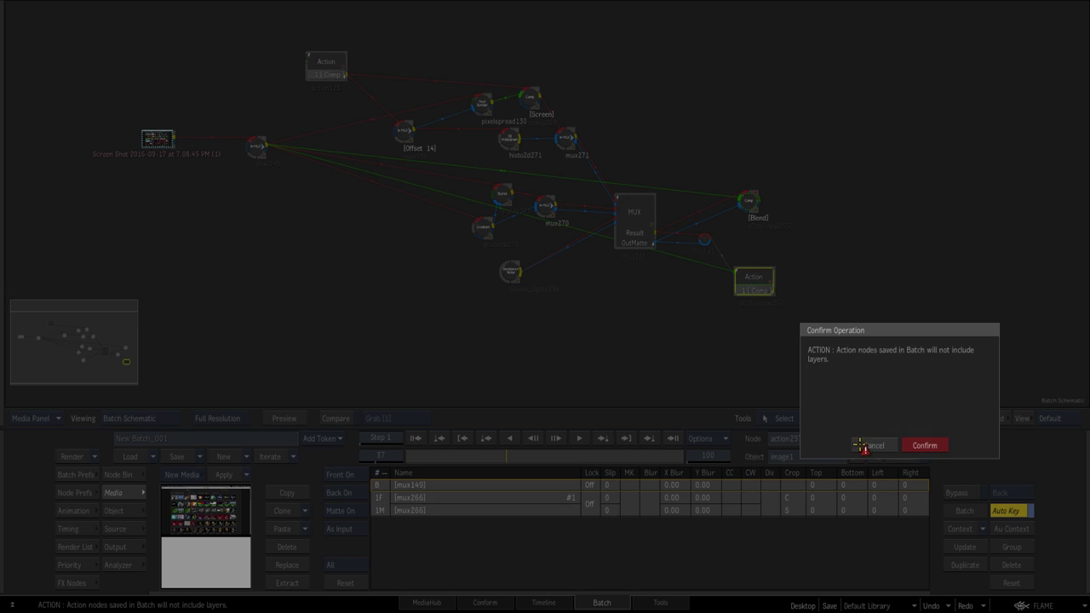
pyautogui.click(862, 445)
pyautogui.click(625, 223)
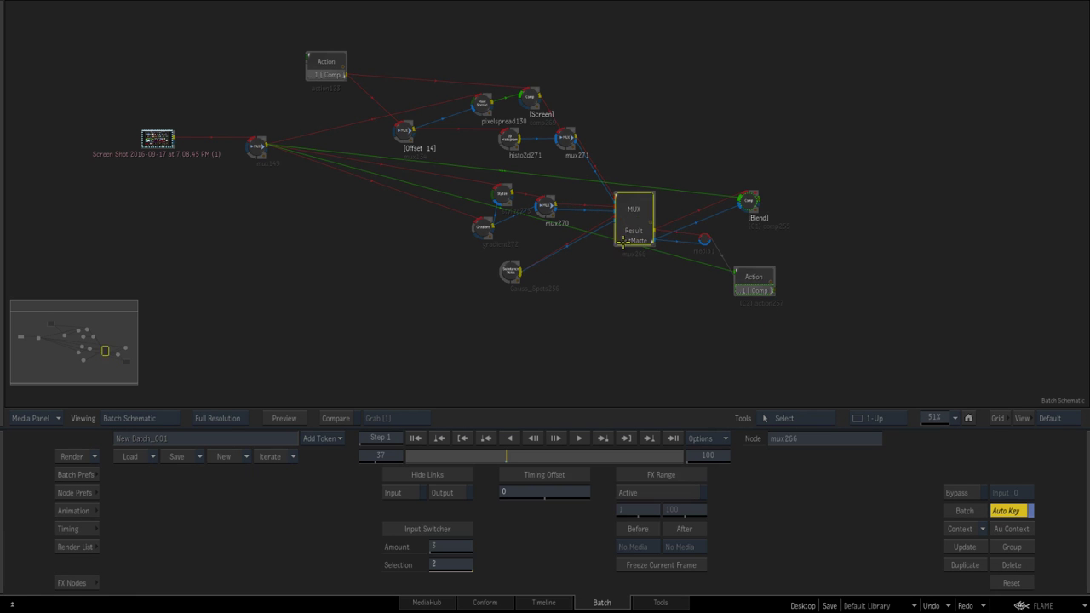
pyautogui.press('2')
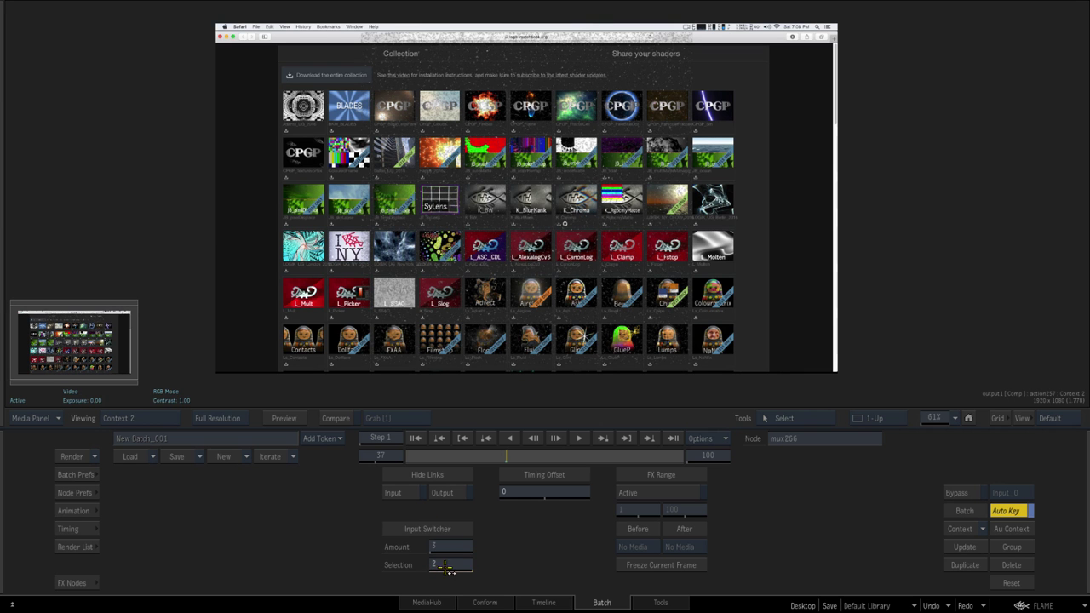
# - Cycle the three-input MUX's selection through 0, 1 and 2 to compare the effect branches in Context 2
pyautogui.click(449, 564)
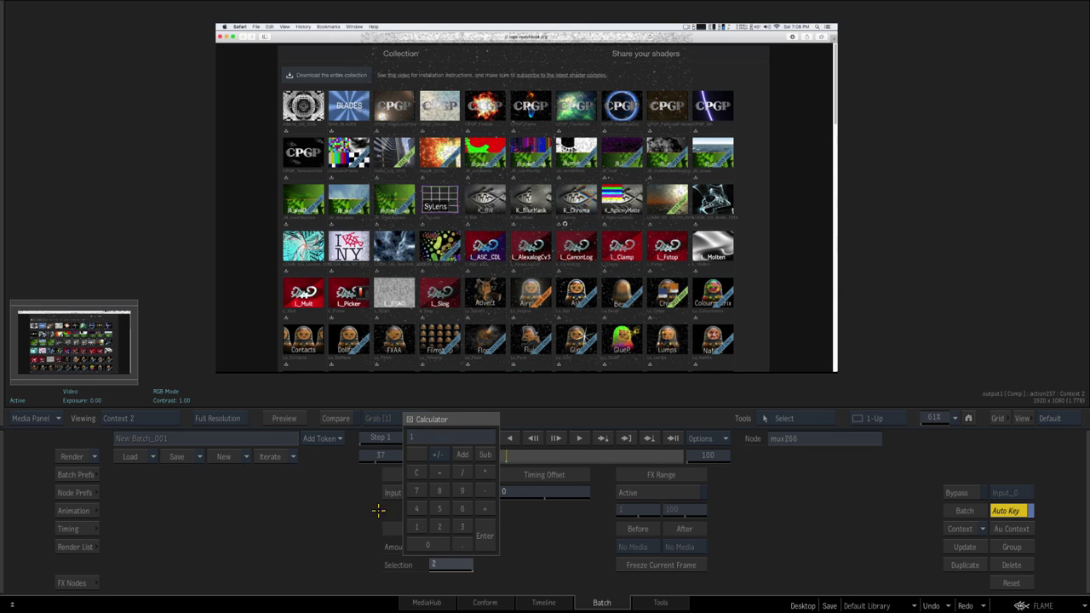
pyautogui.moveTo(332, 490); pyautogui.dragTo(227, 511)
pyautogui.write('2')
pyautogui.write('0')
pyautogui.write('2')
pyautogui.write('0')
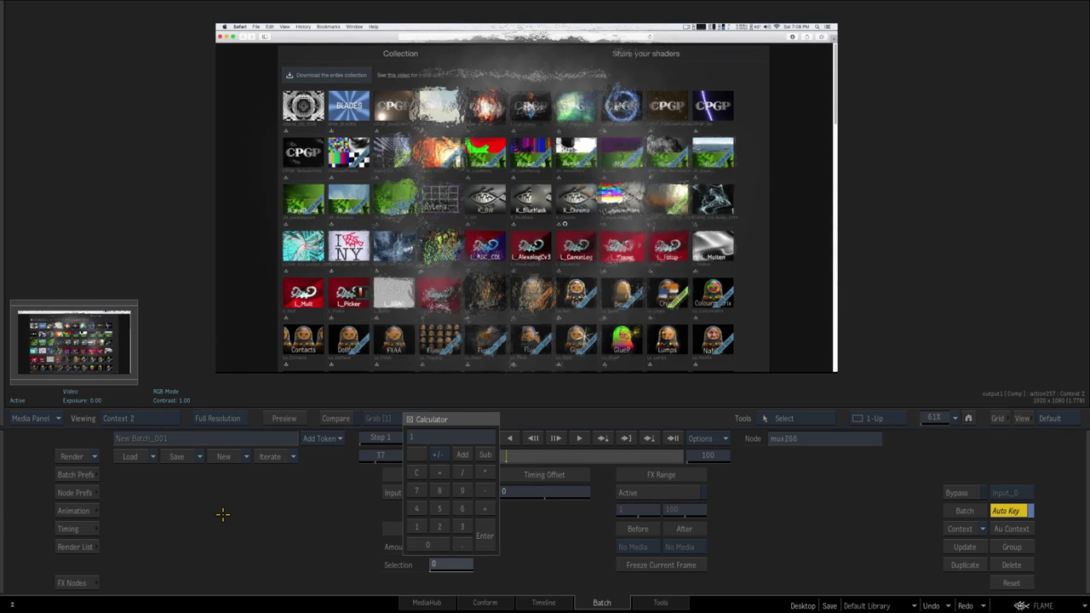
pyautogui.press('Up')
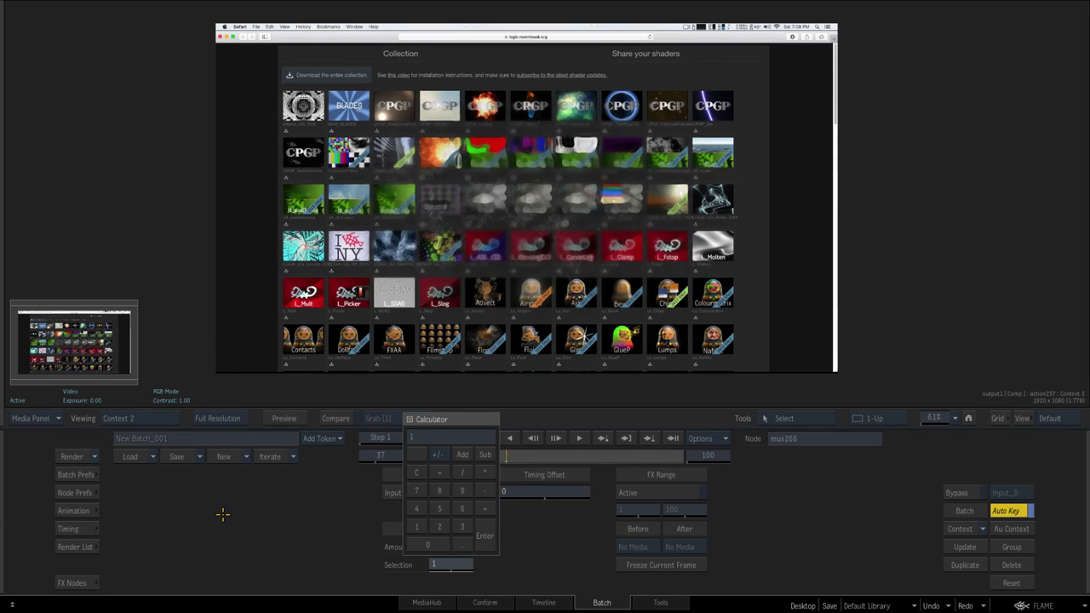
pyautogui.press('Up')
pyautogui.press('Down')
pyautogui.press('Down')
pyautogui.press('Up')
pyautogui.press('Up')
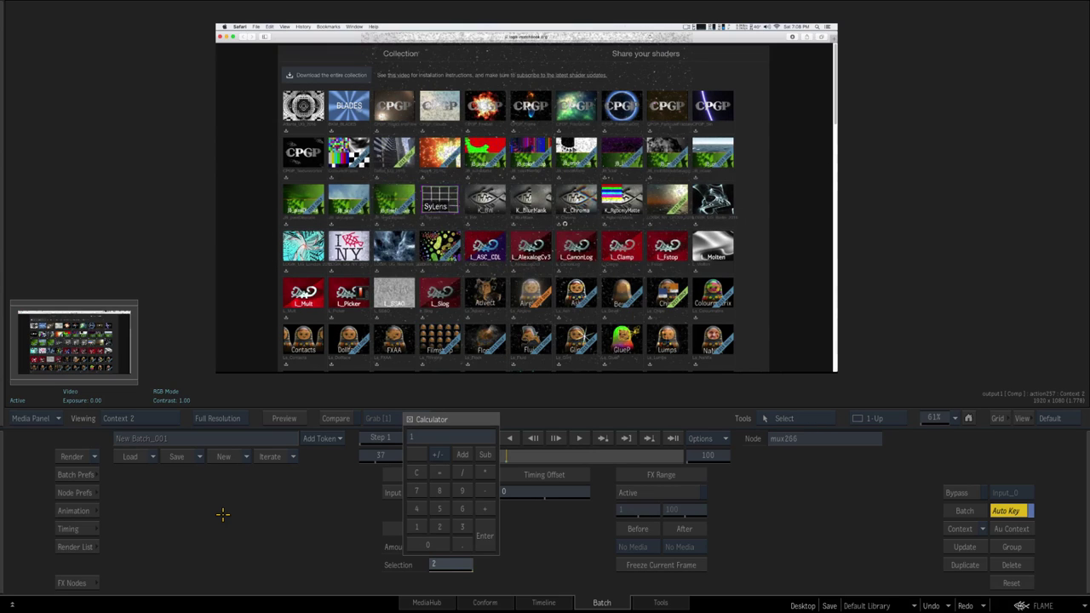
# - Switch the MUX's input selection to 1, to 0 for comparison, and back to 1
pyautogui.write('1')
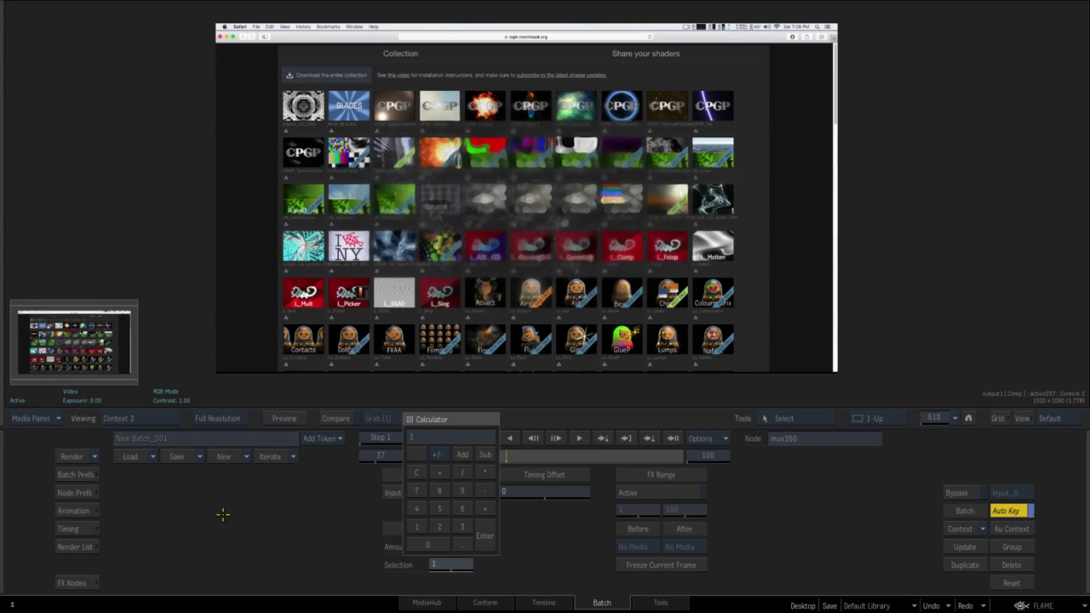
pyautogui.write('0')
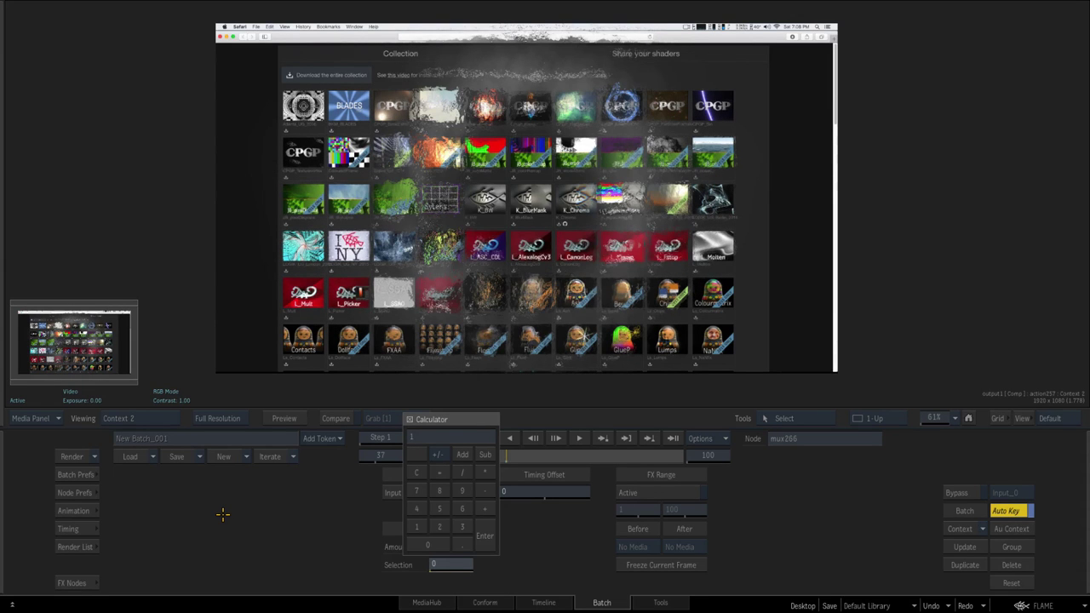
pyautogui.write('1')
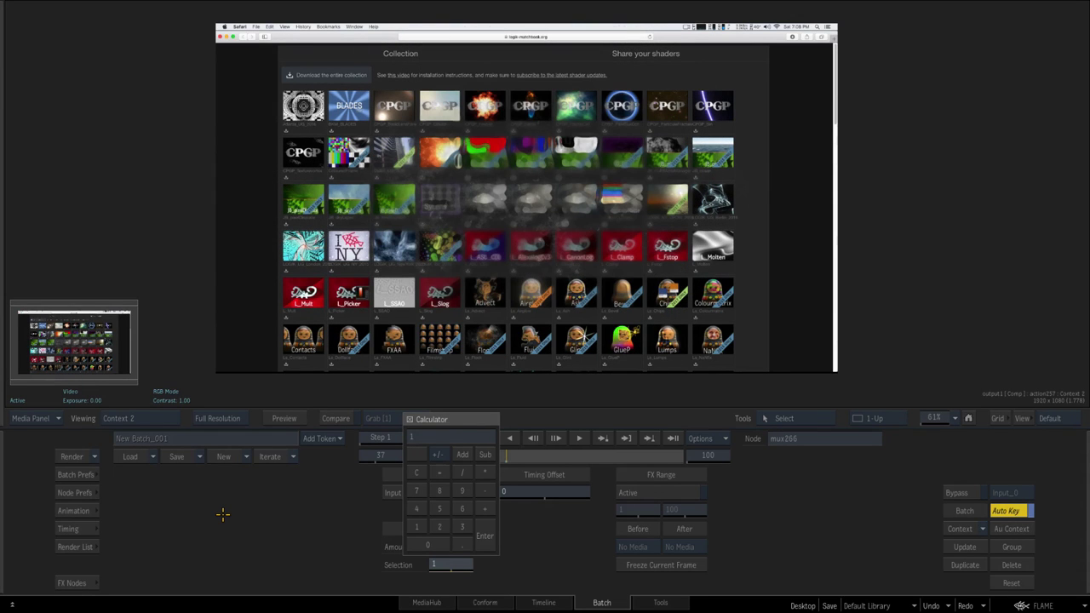